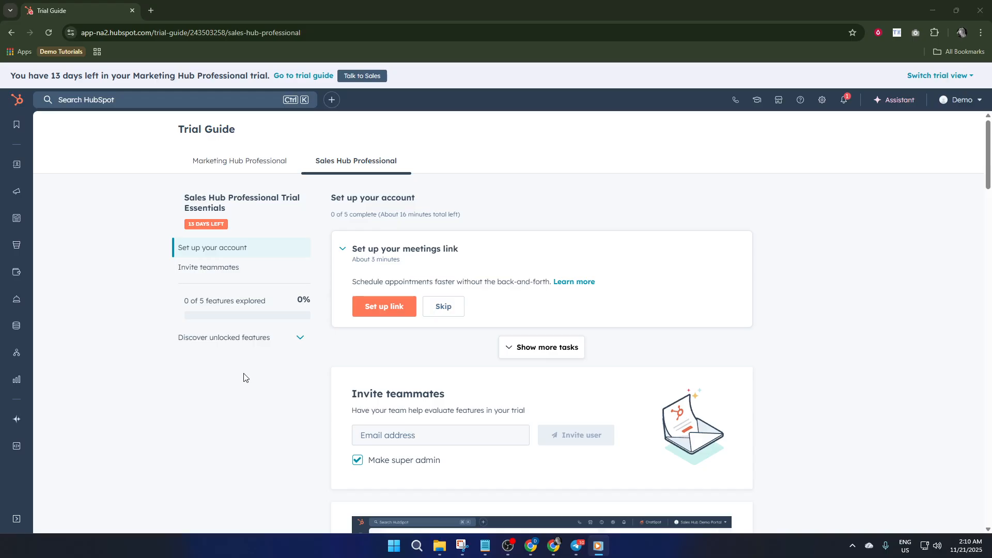
# Open the dashboards area of the reporting section from the Sales Hub trial guide
pyautogui.scroll(-4, 243, 378)
pyautogui.scroll(-3, 217, 384)
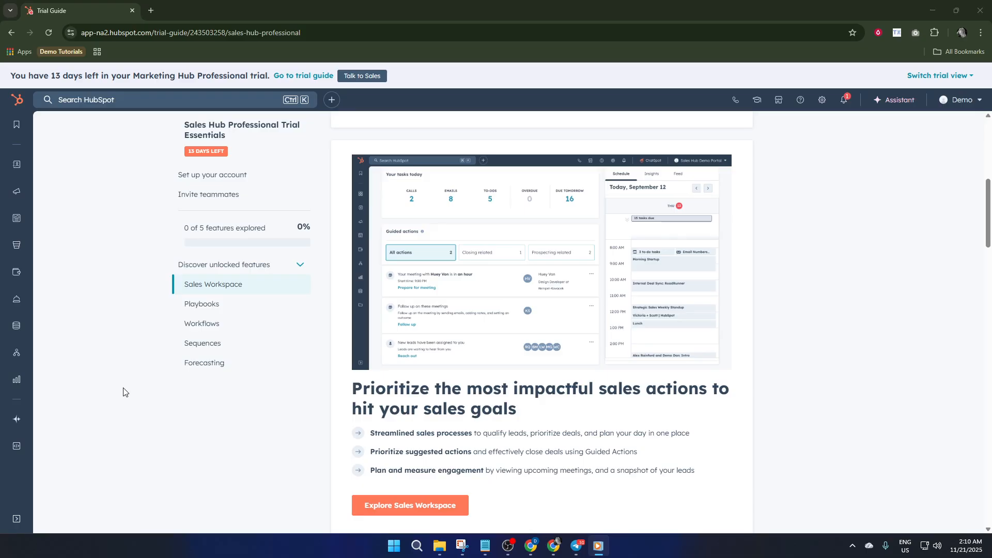
pyautogui.moveTo(2, 387)
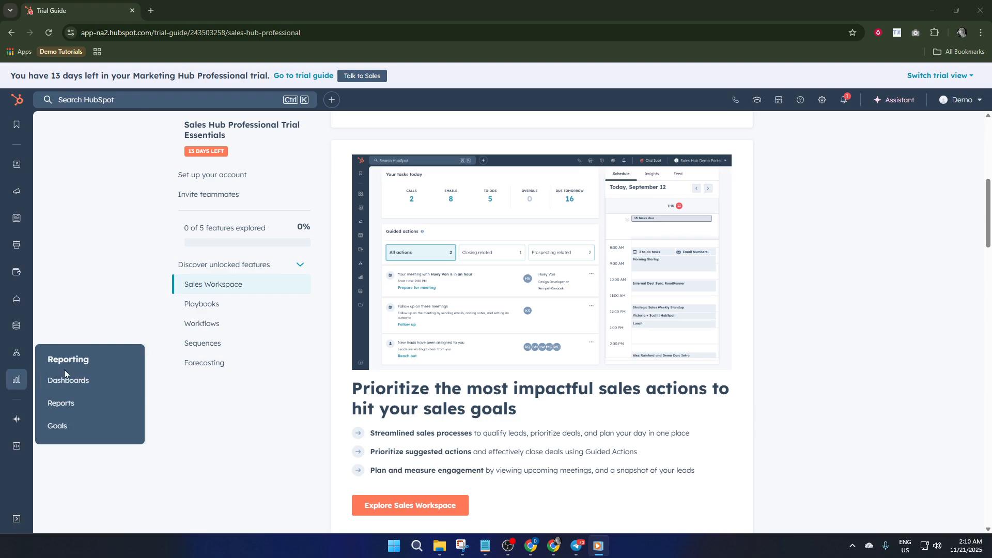
pyautogui.click(68, 383)
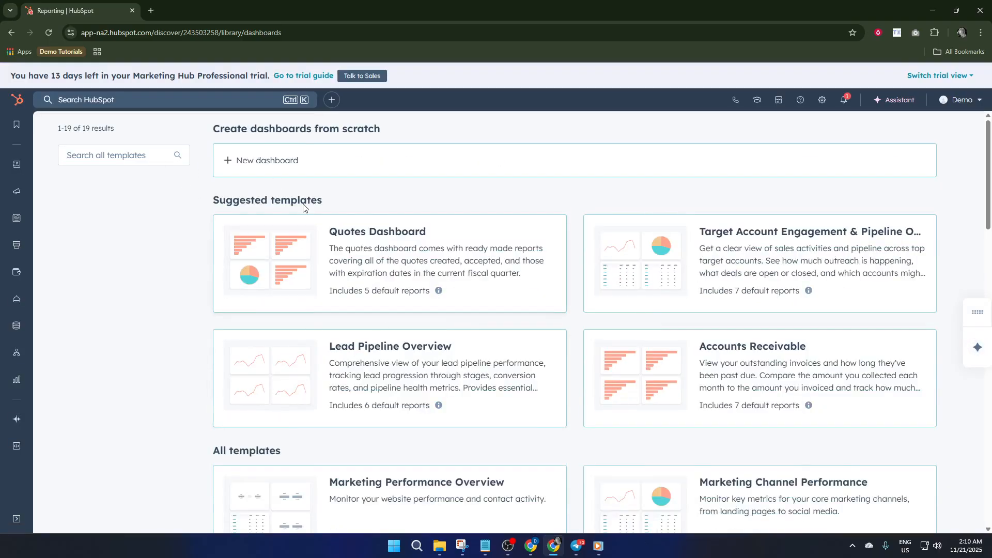
# Look through the suggested and general dashboard templates for one that suits sales team reporting
pyautogui.scroll(-3, 393, 233)
pyautogui.scroll(-5, 458, 312)
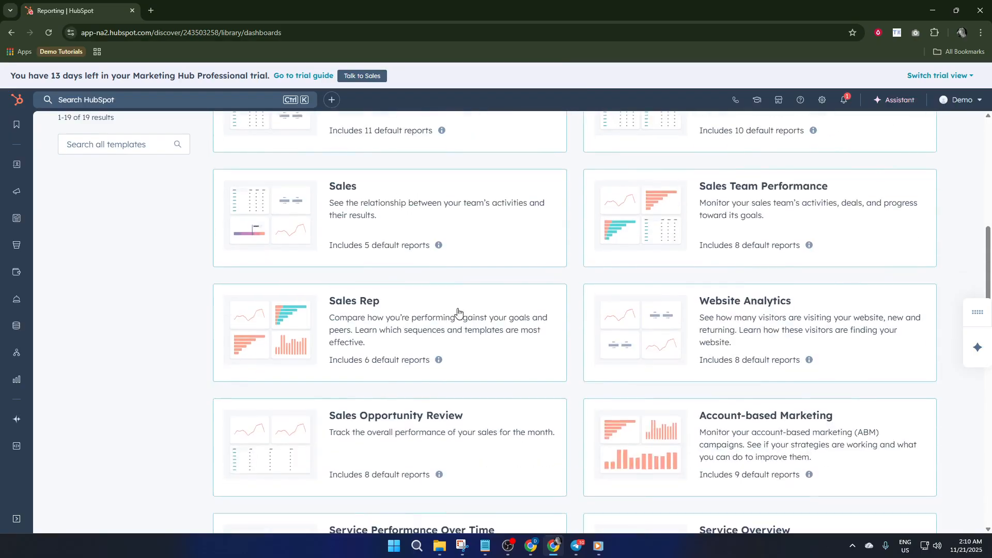
pyautogui.scroll(-3, 457, 312)
pyautogui.scroll(6, 458, 289)
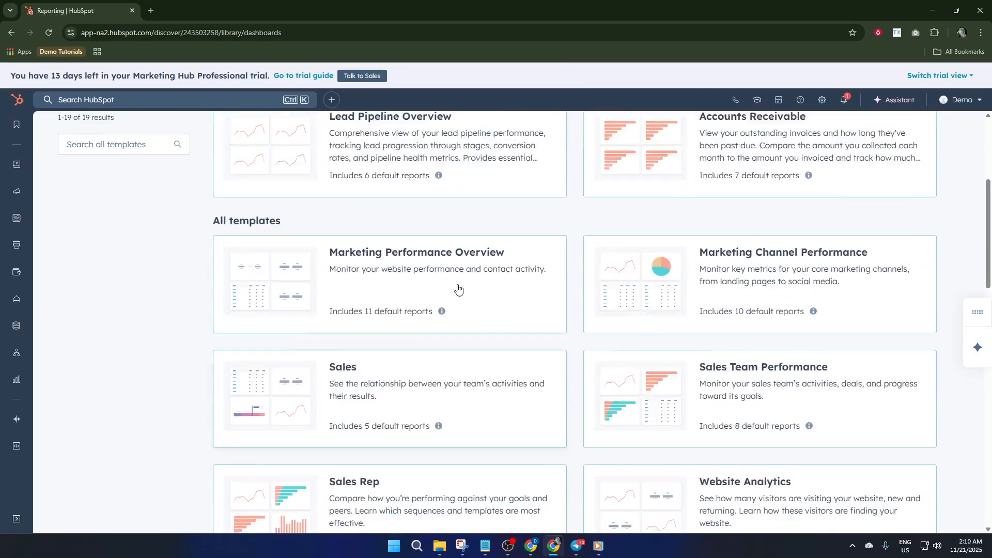
pyautogui.scroll(4, 458, 289)
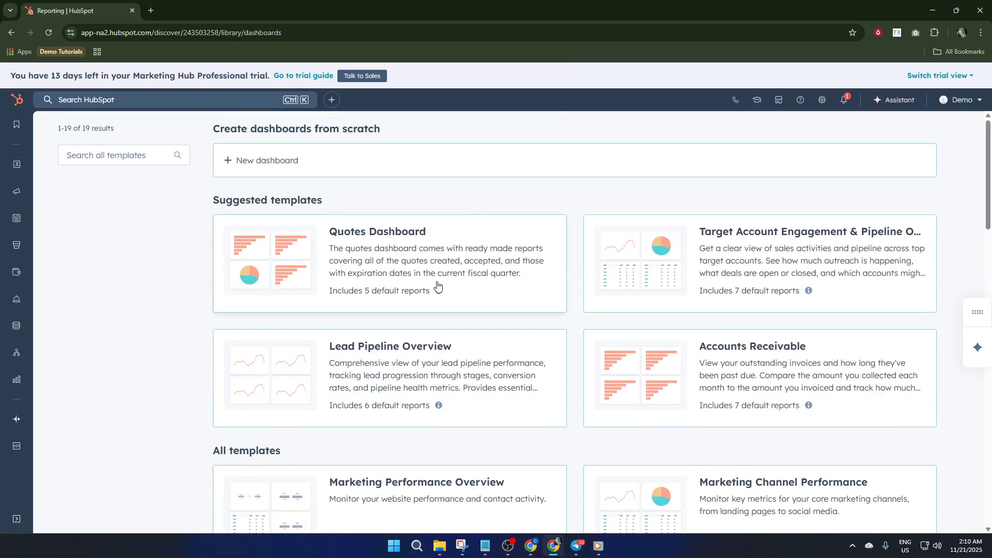
pyautogui.scroll(-2, 429, 282)
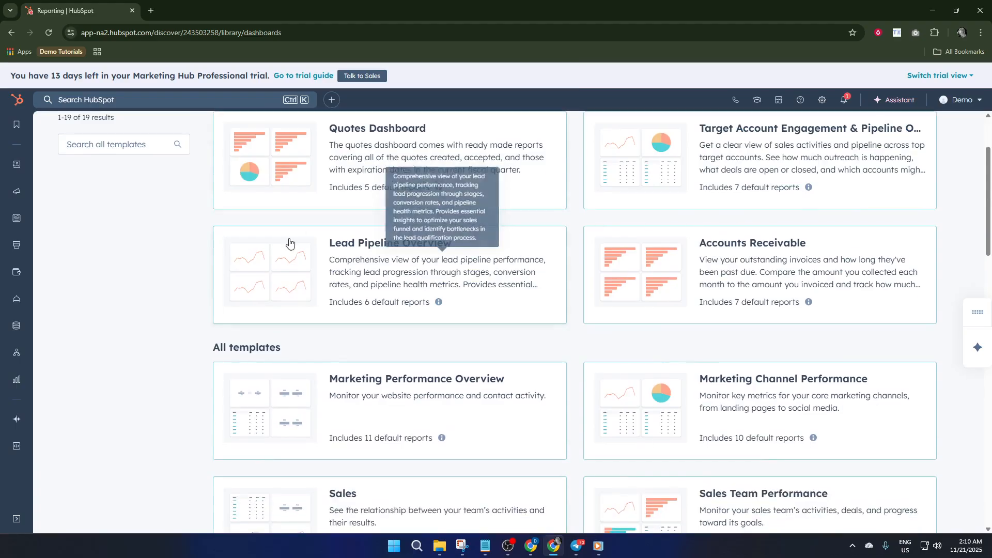
pyautogui.scroll(2, 346, 270)
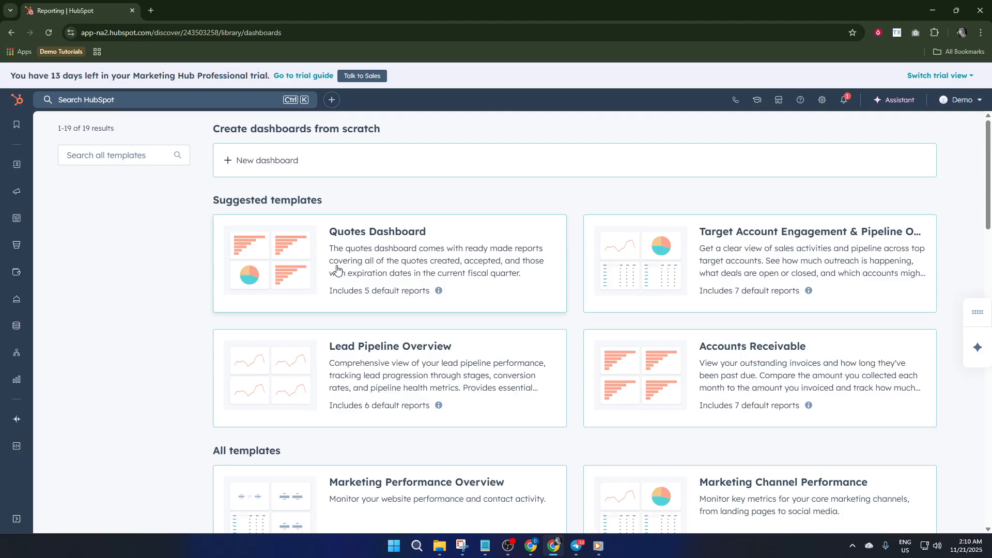
pyautogui.scroll(-2, 320, 273)
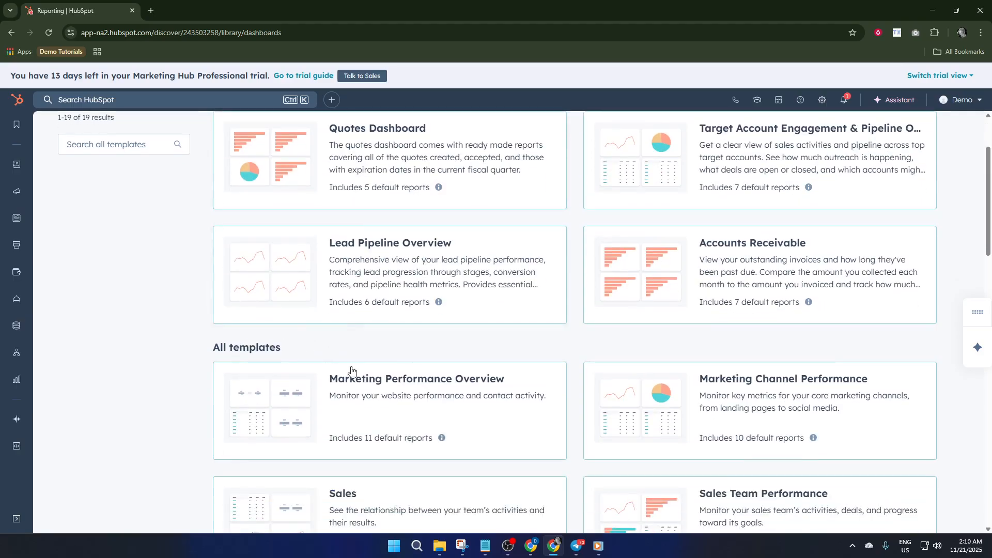
pyautogui.scroll(-1, 362, 375)
pyautogui.scroll(-1, 667, 372)
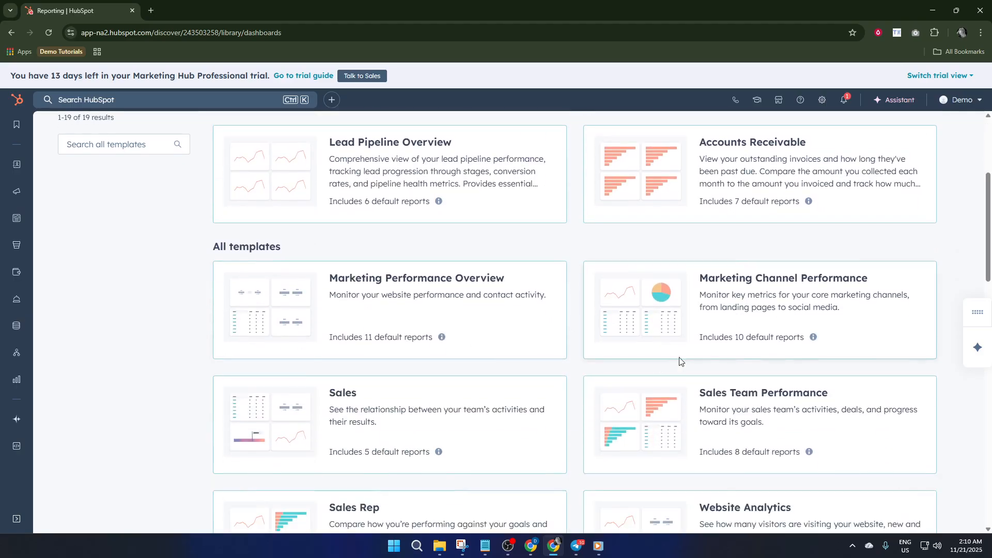
pyautogui.scroll(-2, 661, 315)
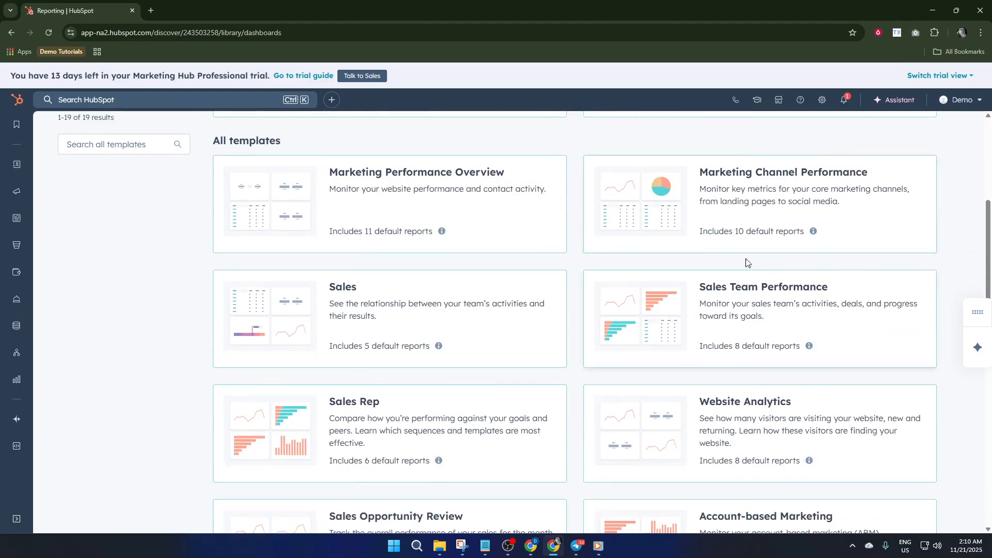
# Create a dashboard named "Demo Sales Team Performance" from the Sales Team Performance template, keeping all reports and everyone's view and edit access, and open it
pyautogui.click(707, 319)
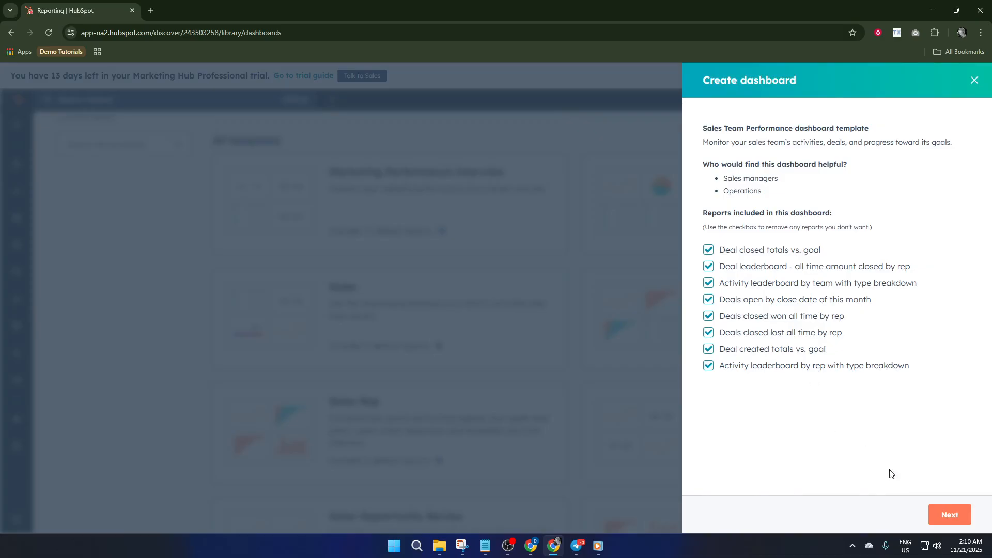
pyautogui.click(946, 512)
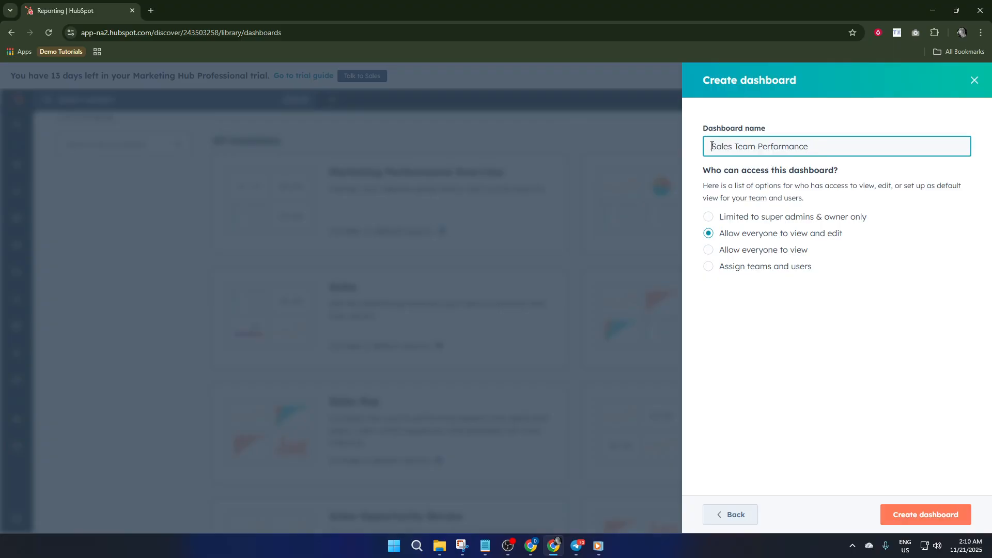
pyautogui.write('Demo')
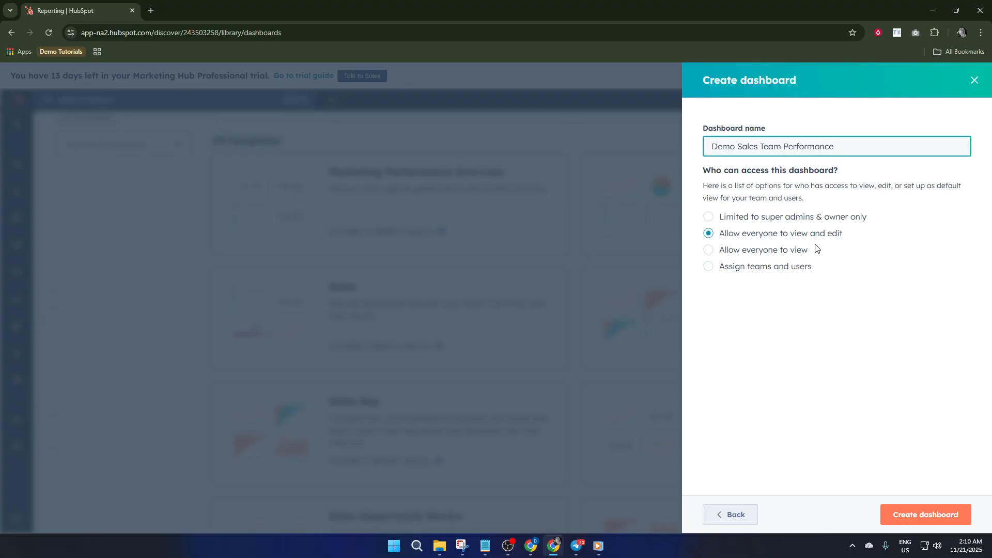
pyautogui.click(923, 513)
pyautogui.click(944, 513)
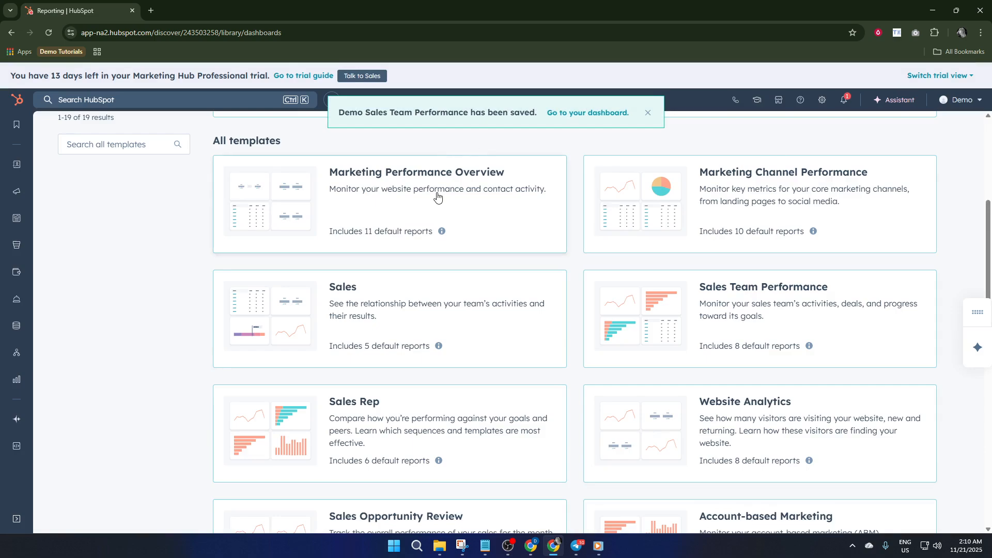
pyautogui.click(586, 113)
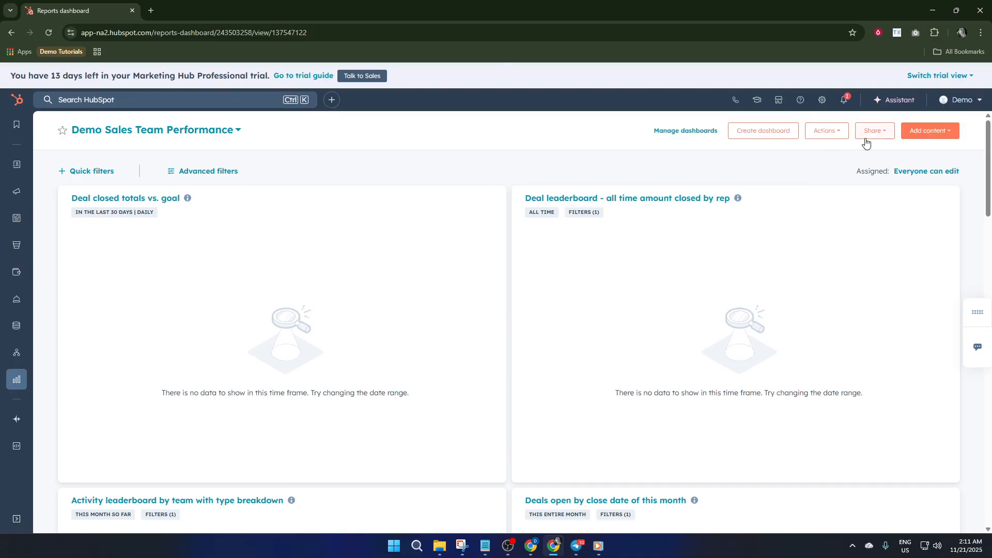
# Bring up the existing reports that can be added to the dashboard and review them against its current contents
pyautogui.click(941, 136)
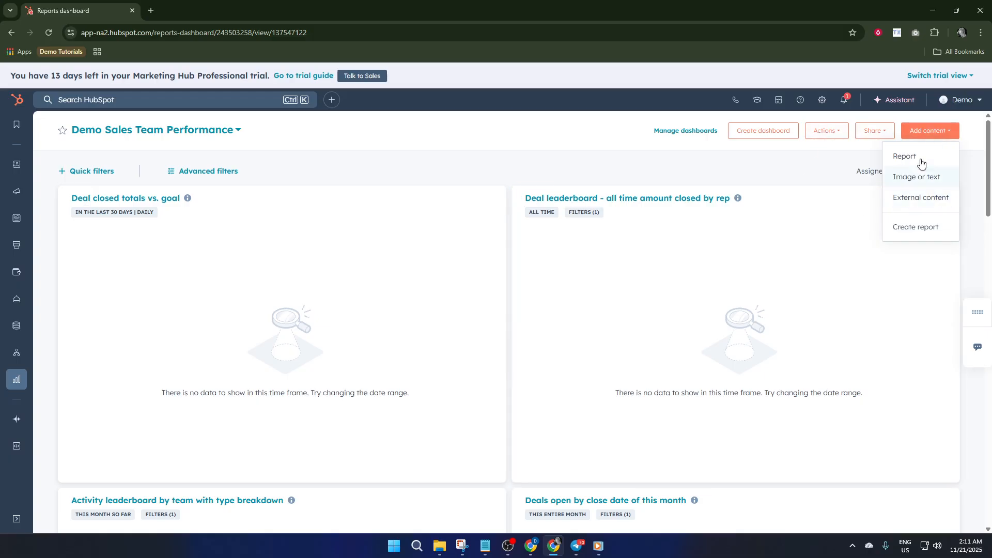
pyautogui.click(917, 156)
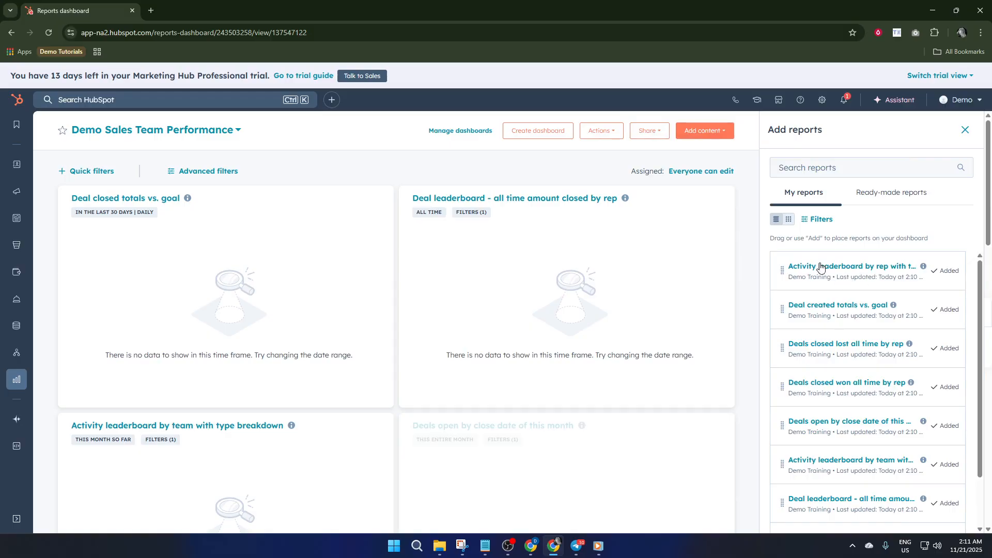
pyautogui.scroll(-2, 822, 279)
pyautogui.scroll(-3, 690, 324)
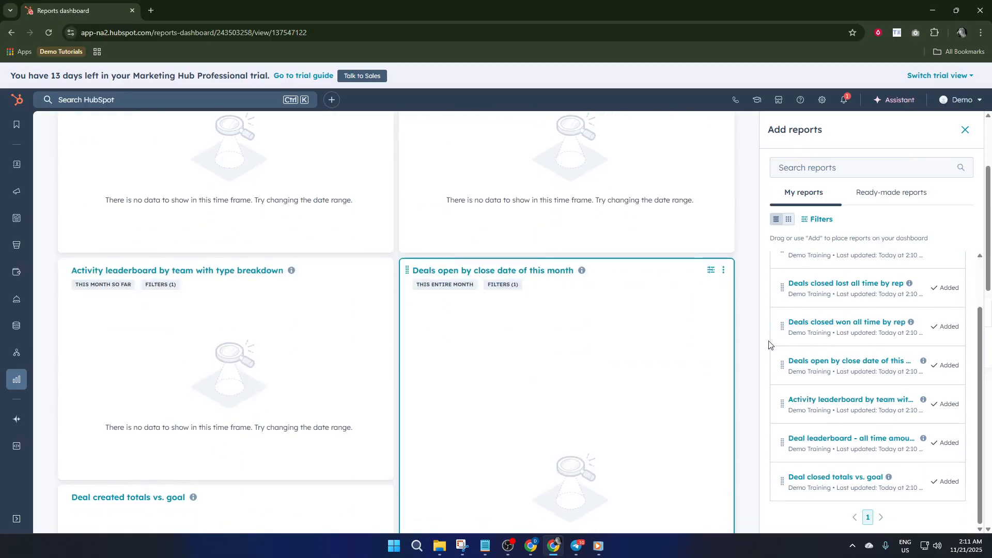
pyautogui.scroll(1, 808, 358)
pyautogui.scroll(1, 808, 358)
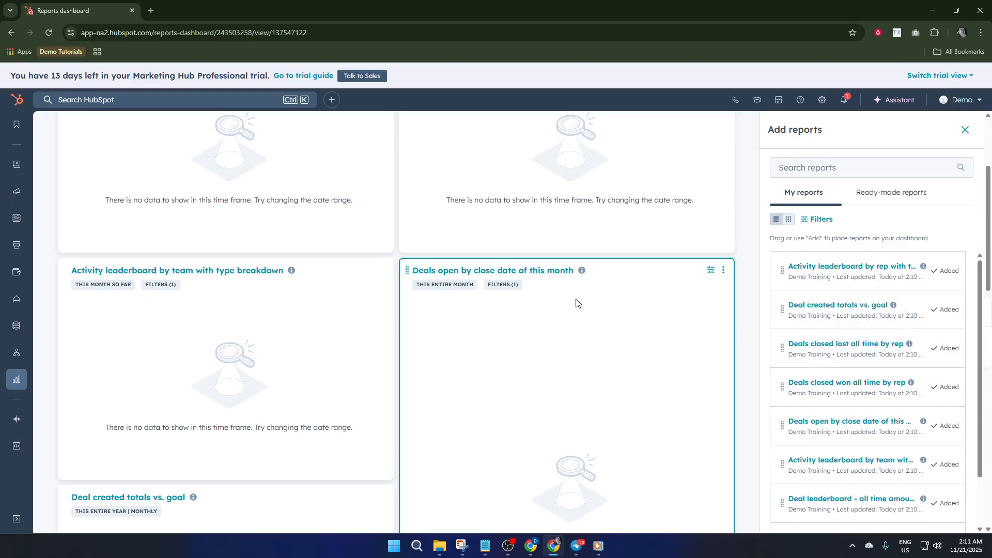
pyautogui.scroll(3, 576, 303)
pyautogui.scroll(1, 610, 332)
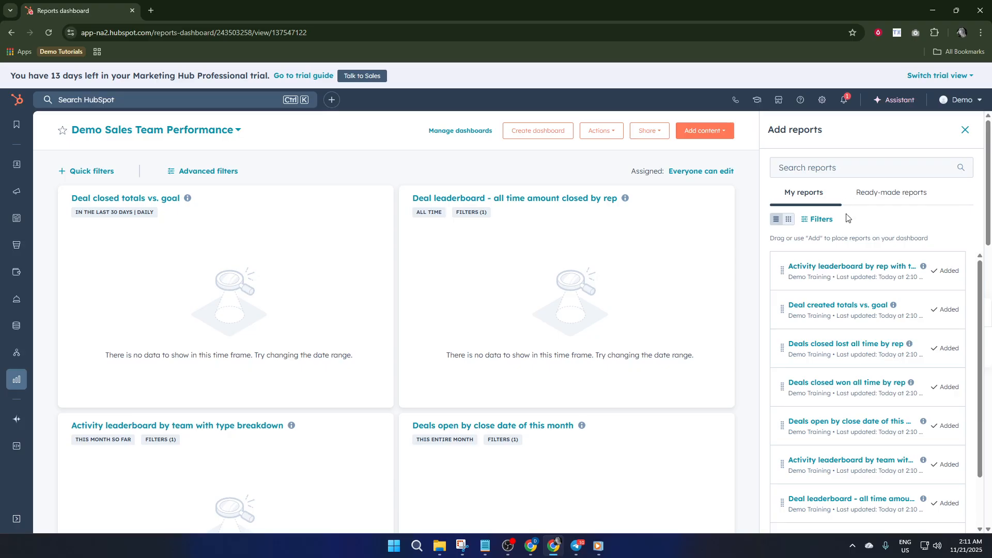
# Open the "Activity leaderboard by rep with type breakdown" report and review its filters, chart type, properties, grouping and comparison settings
pyautogui.click(888, 274)
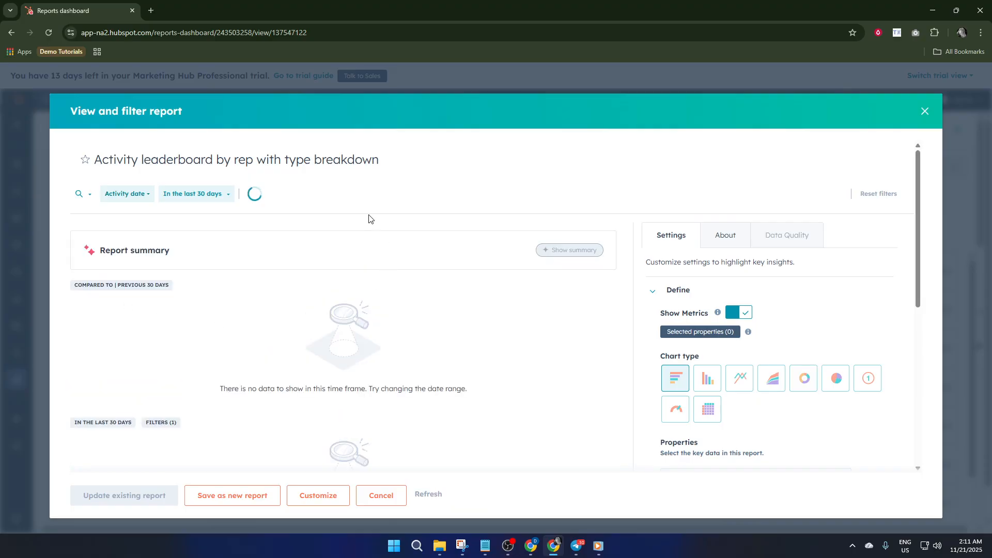
pyautogui.scroll(-2, 422, 310)
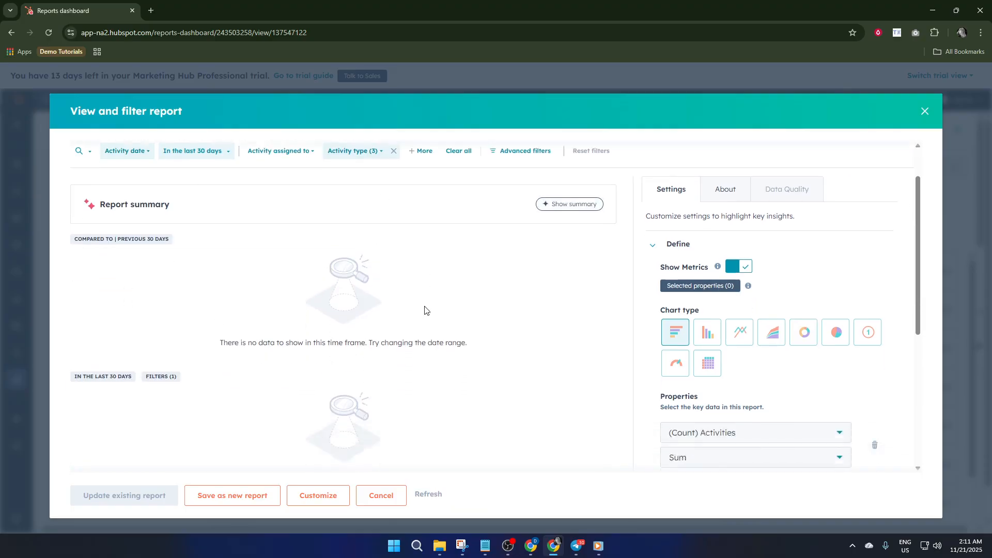
pyautogui.scroll(2, 489, 319)
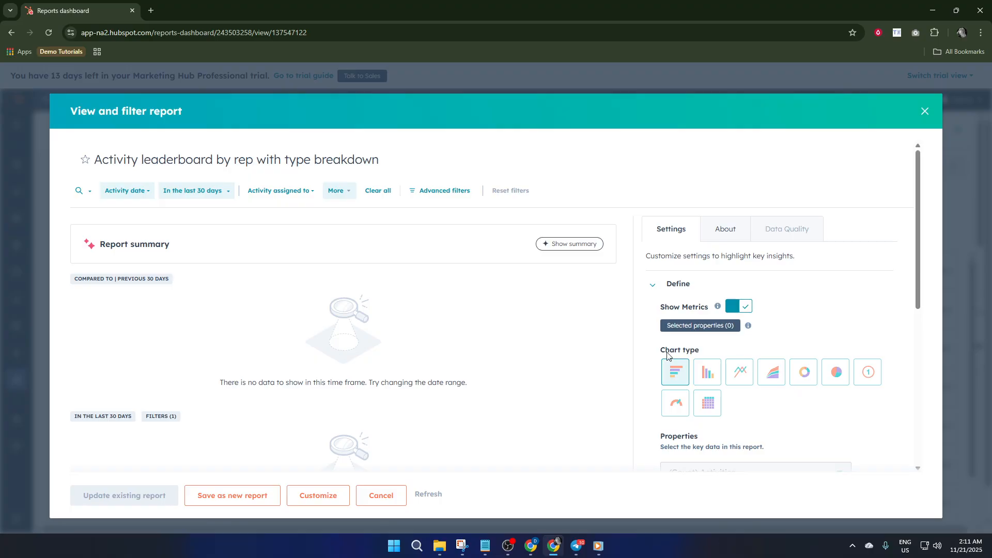
pyautogui.scroll(-6, 730, 374)
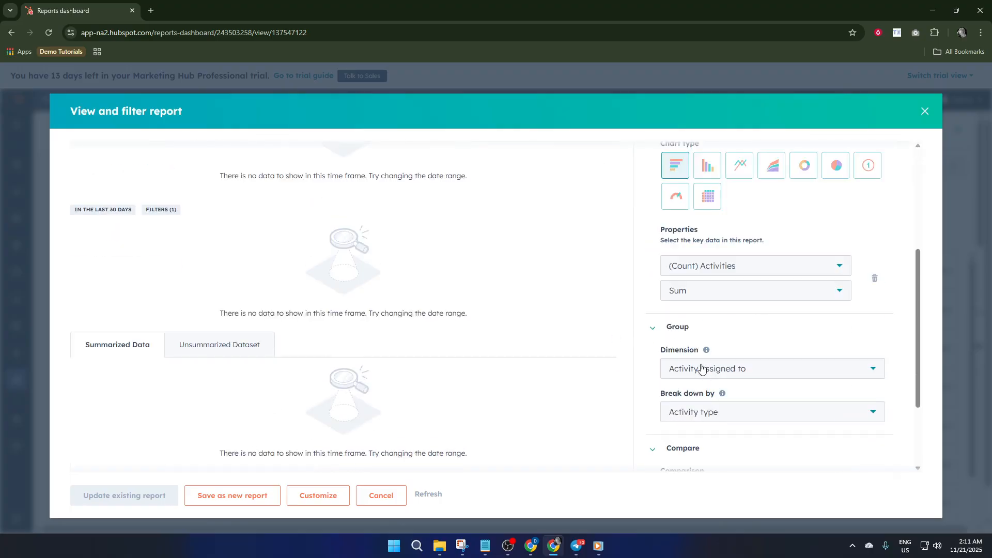
pyautogui.scroll(-1, 697, 365)
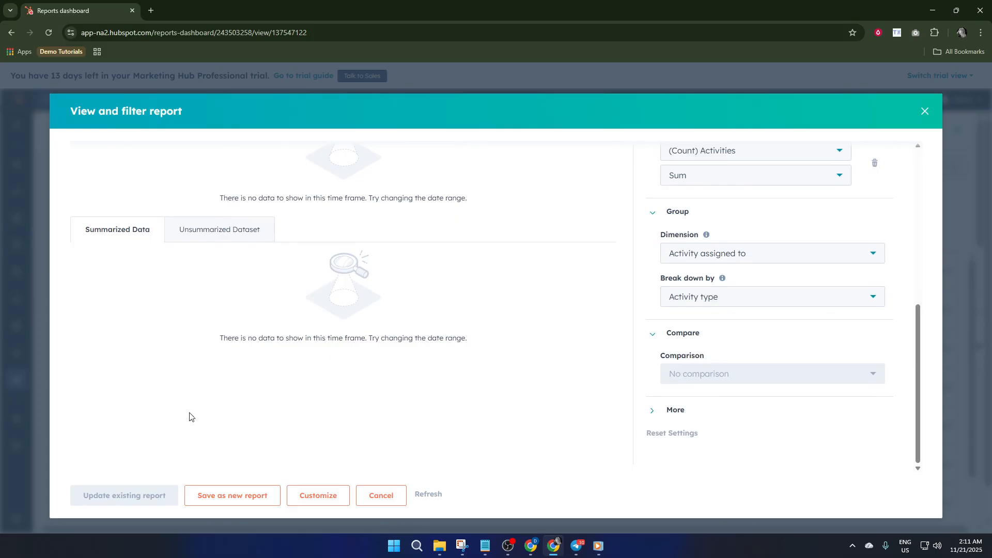
# Save the activity leaderboard as a new report under the same name without adding it to a dashboard, and close the report view
pyautogui.click(235, 504)
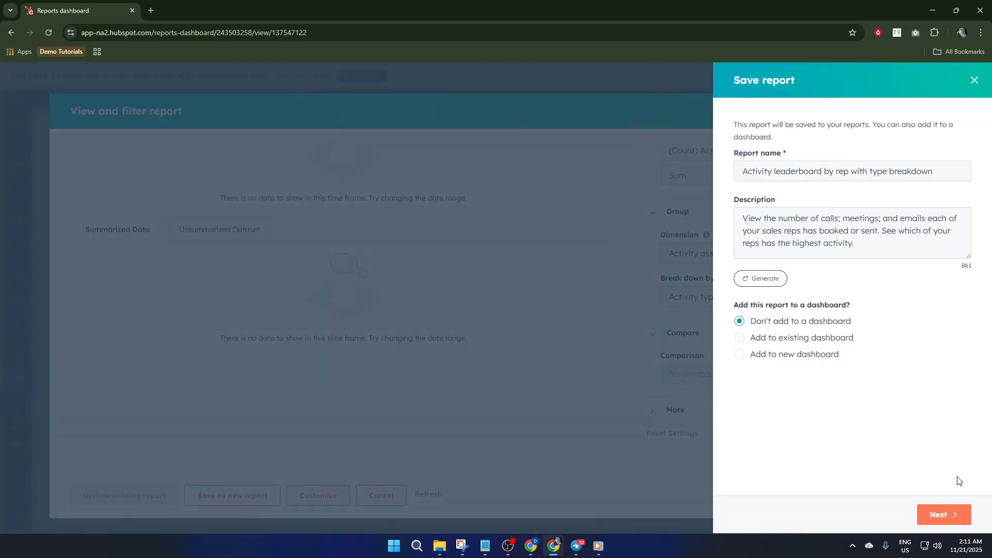
pyautogui.click(953, 513)
pyautogui.click(942, 511)
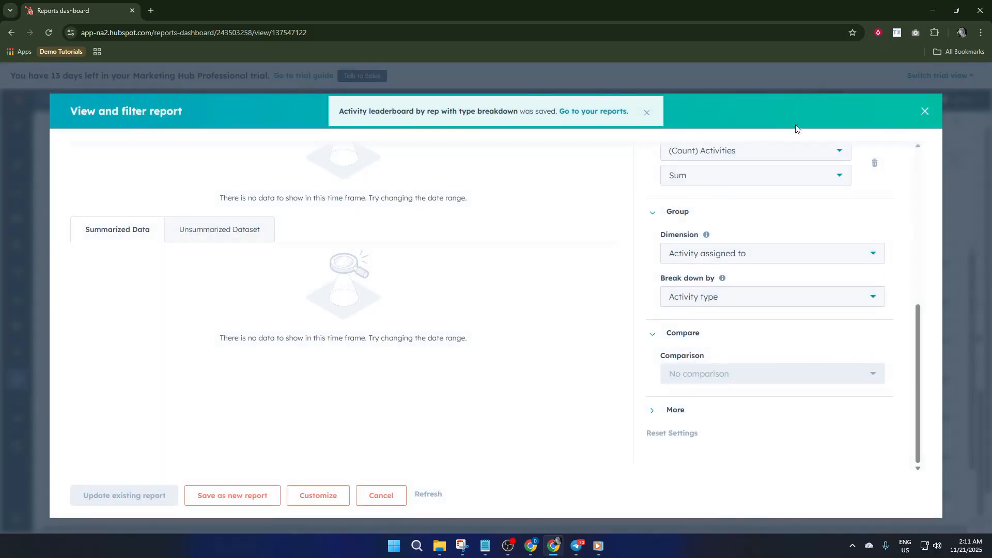
pyautogui.click(925, 112)
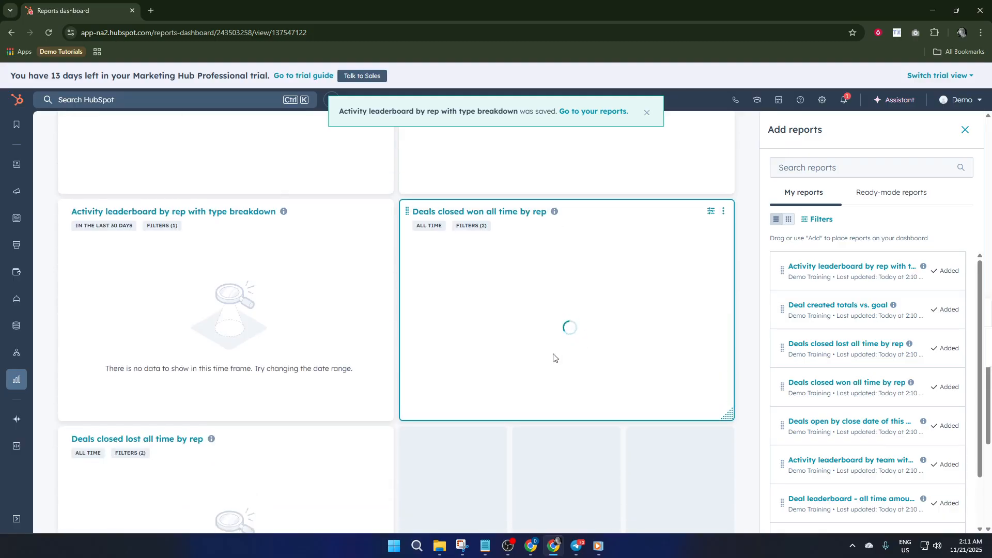
# Examine the reports placed on the dashboard and the actions available for an individual report
pyautogui.scroll(-2, 517, 372)
pyautogui.scroll(-2, 483, 381)
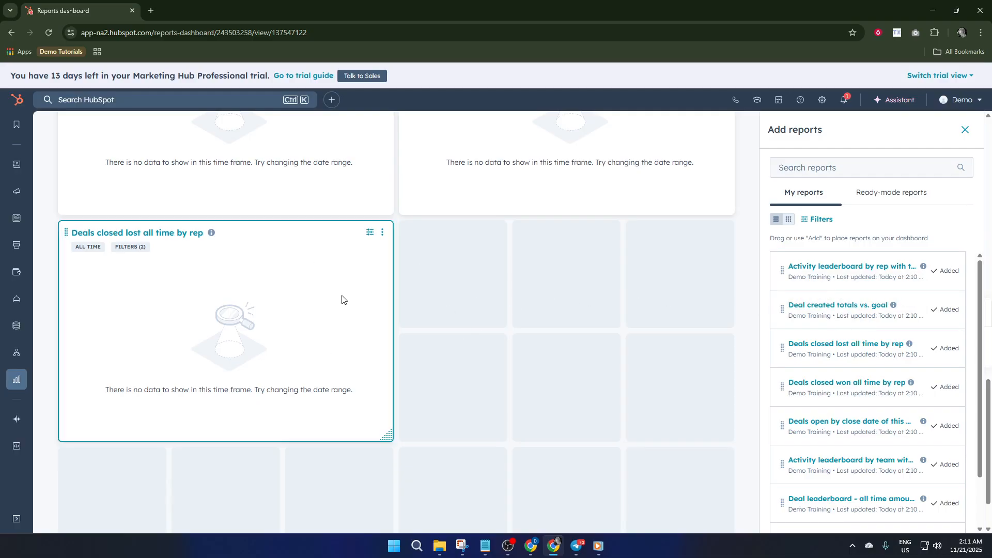
pyautogui.scroll(3, 303, 329)
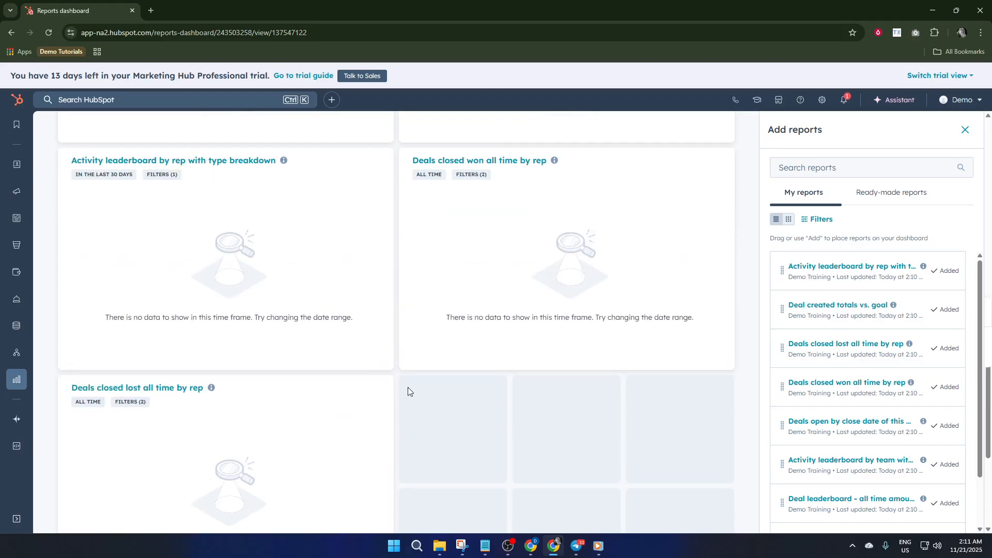
pyautogui.click(382, 389)
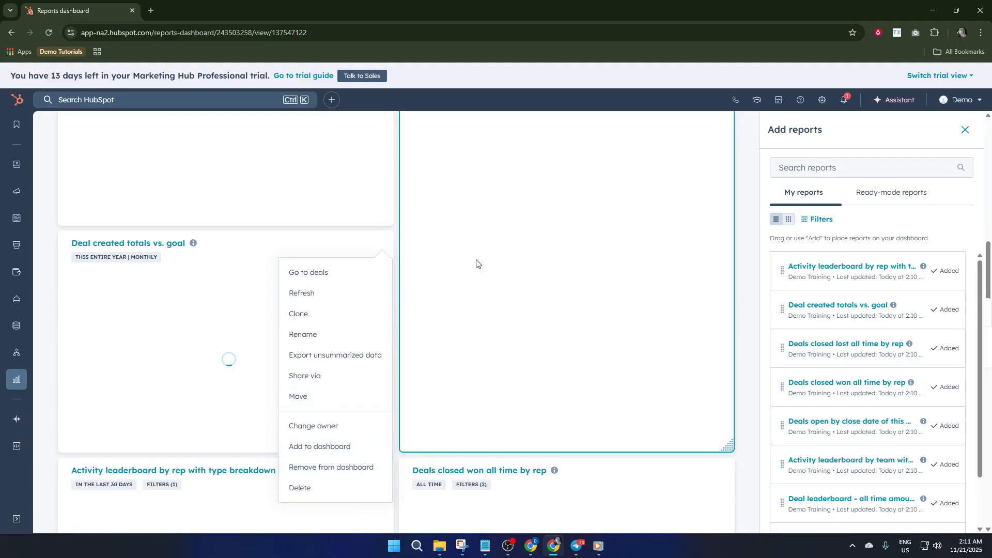
pyautogui.click(492, 235)
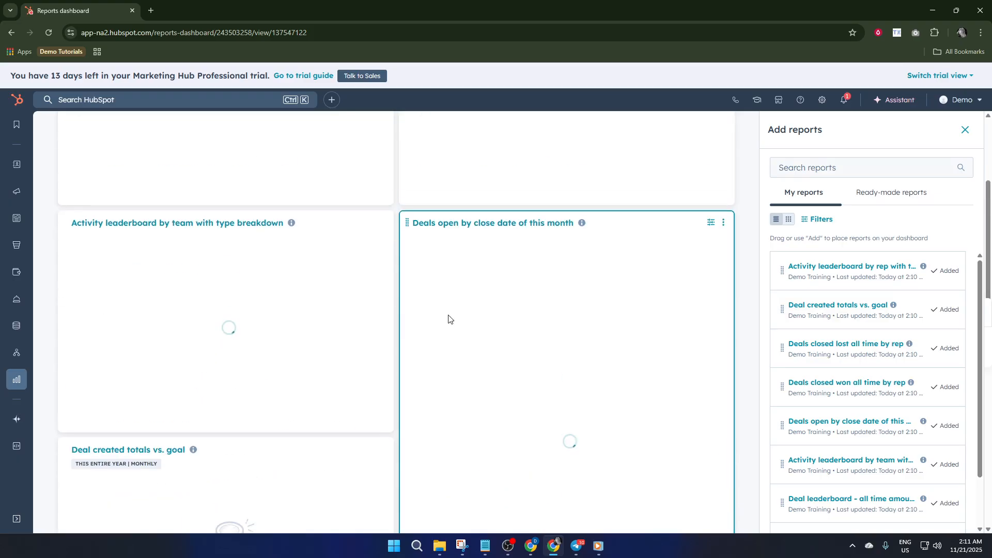
pyautogui.scroll(4, 336, 300)
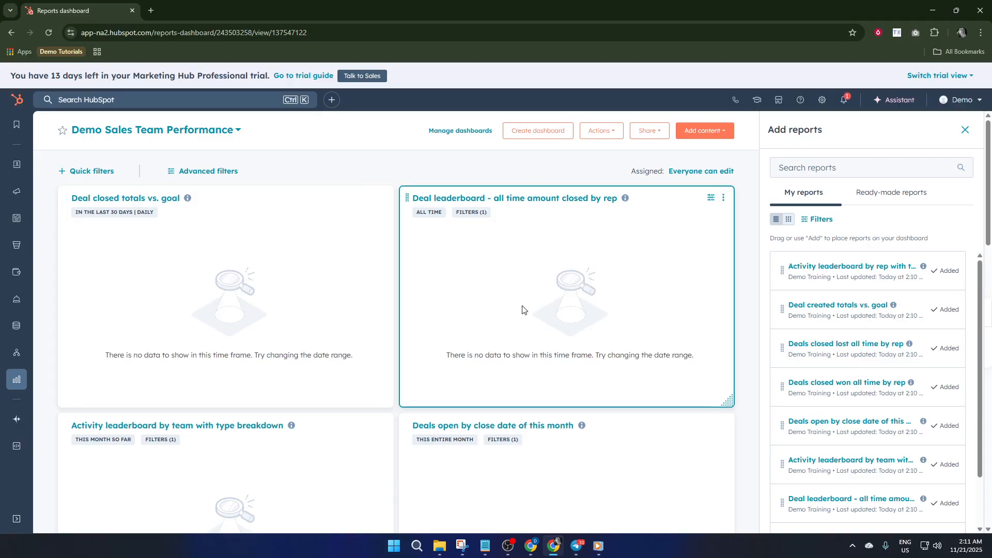
pyautogui.scroll(-4, 297, 366)
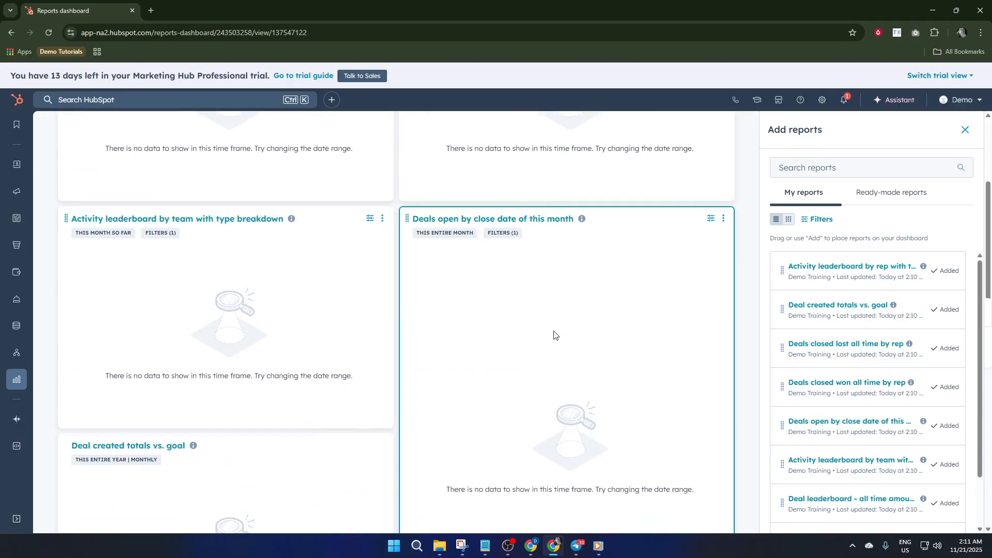
pyautogui.scroll(-4, 551, 337)
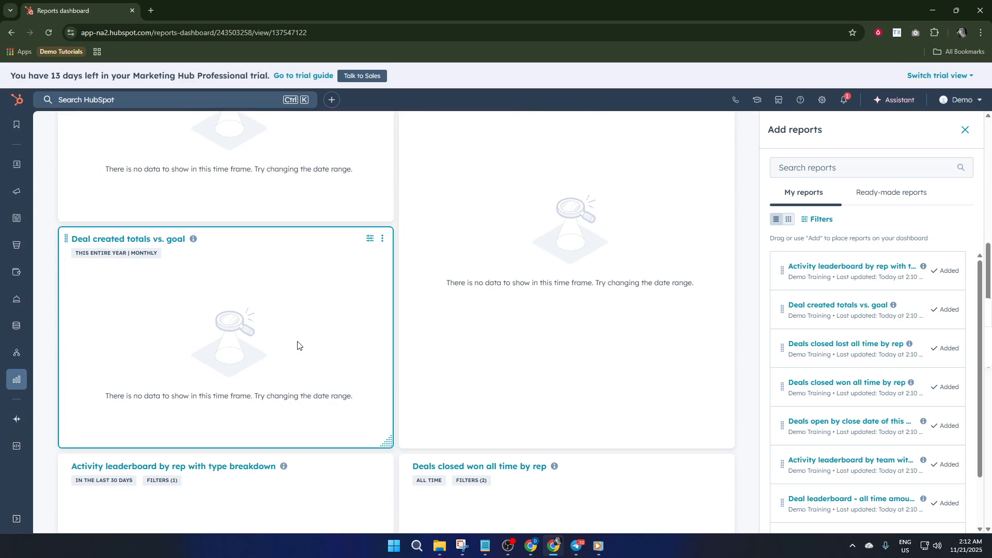
pyautogui.scroll(-5, 297, 346)
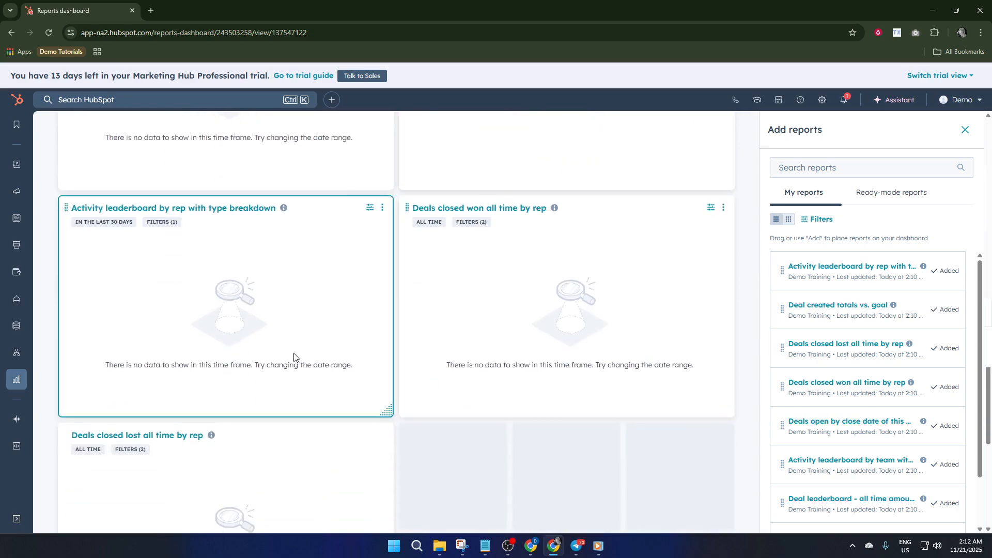
pyautogui.scroll(-3, 345, 393)
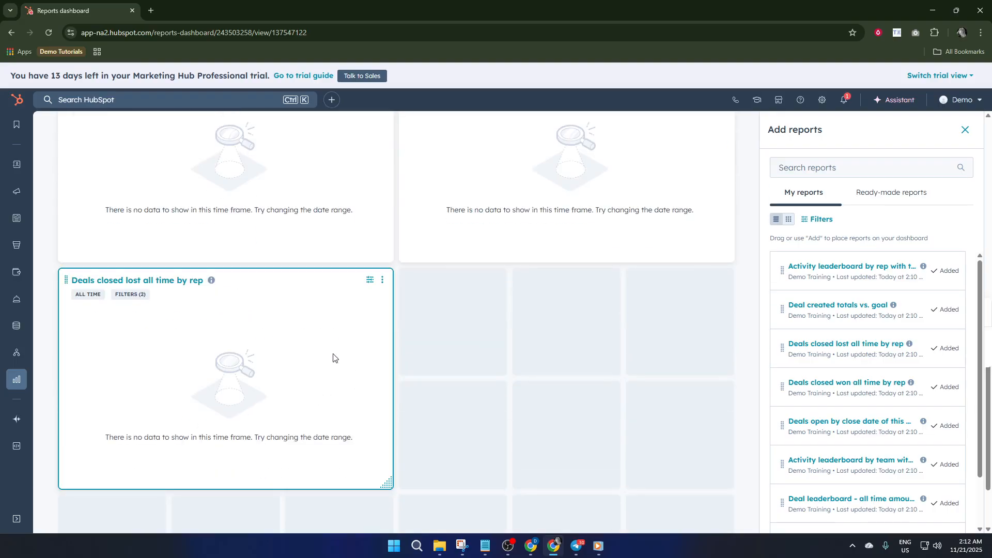
pyautogui.scroll(12, 414, 361)
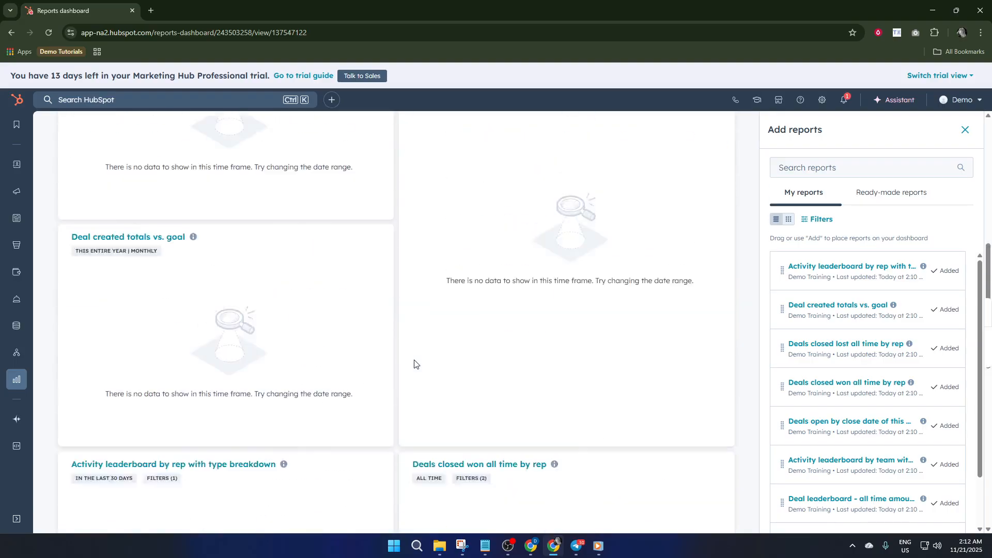